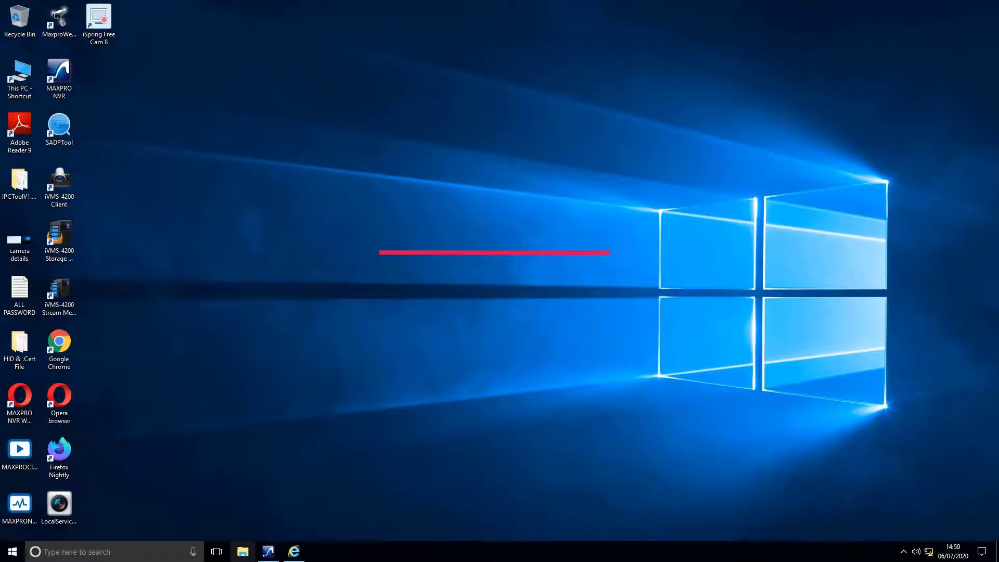
Run the odm-v2.2.250 installer from GAFOOR (E:) and step through the ONVIF Device Manager setup
left_click(243, 552)
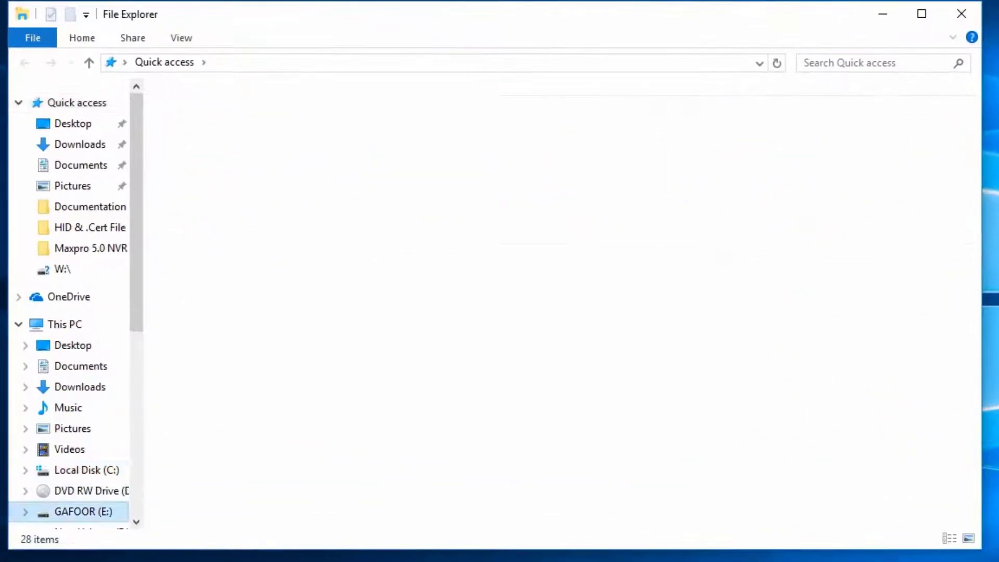
left_click(83, 512)
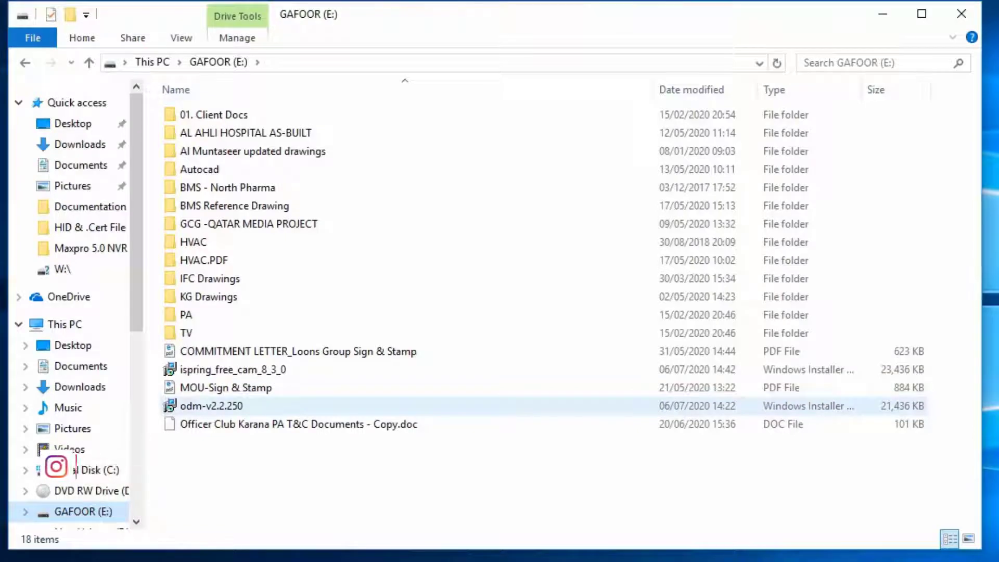
left_click(218, 406)
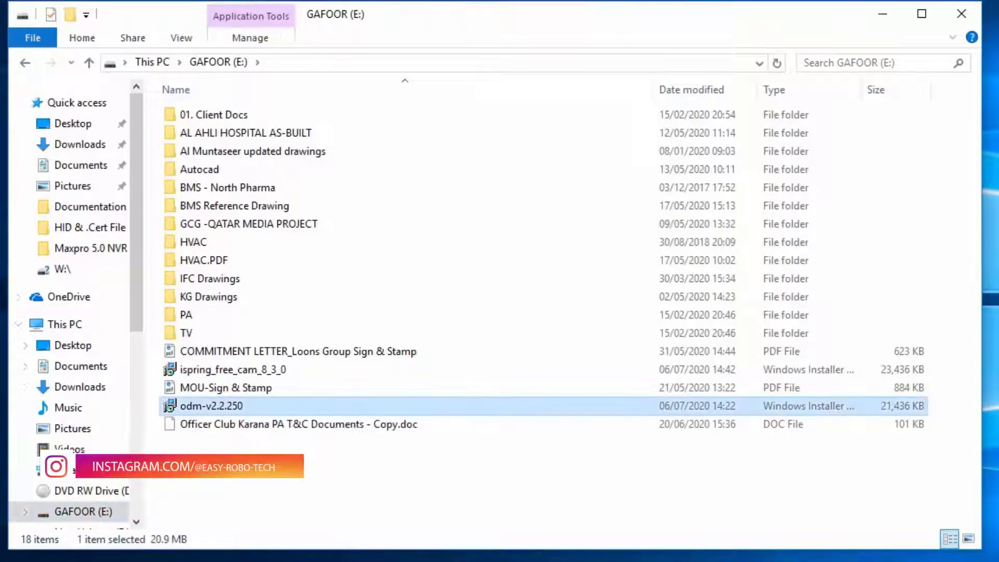
key("Return")
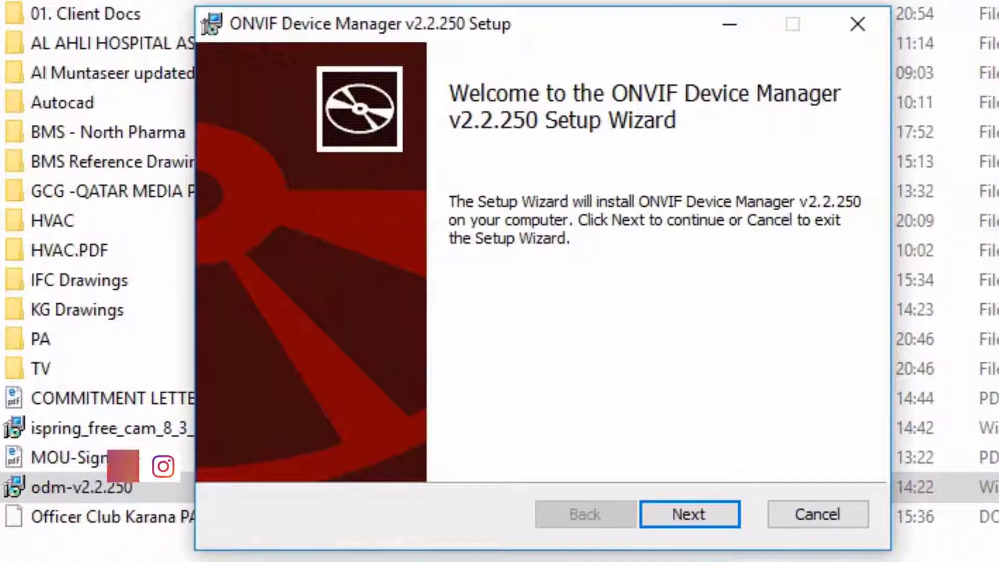
key("Return")
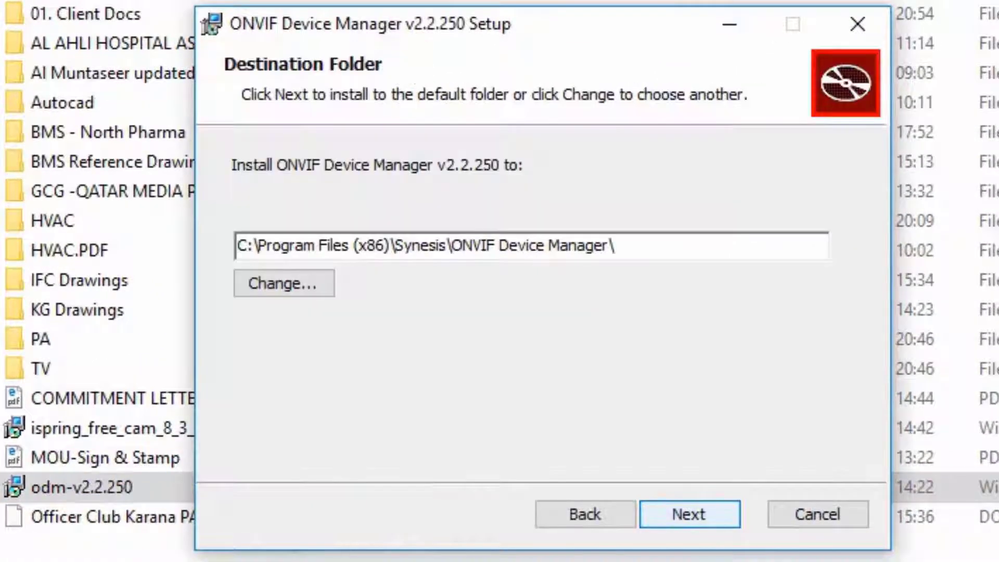
key("Return")
key("Return")
key("Return")
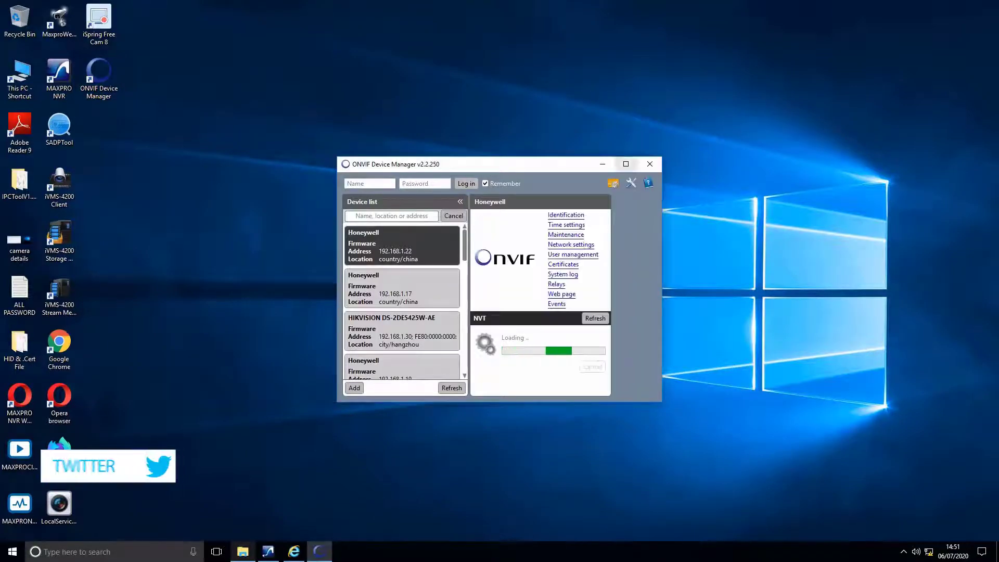
Maximize ONVIF Device Manager and select the HIKVISION DS-2DE5425W-AE entry in the device list
key("super+Up")
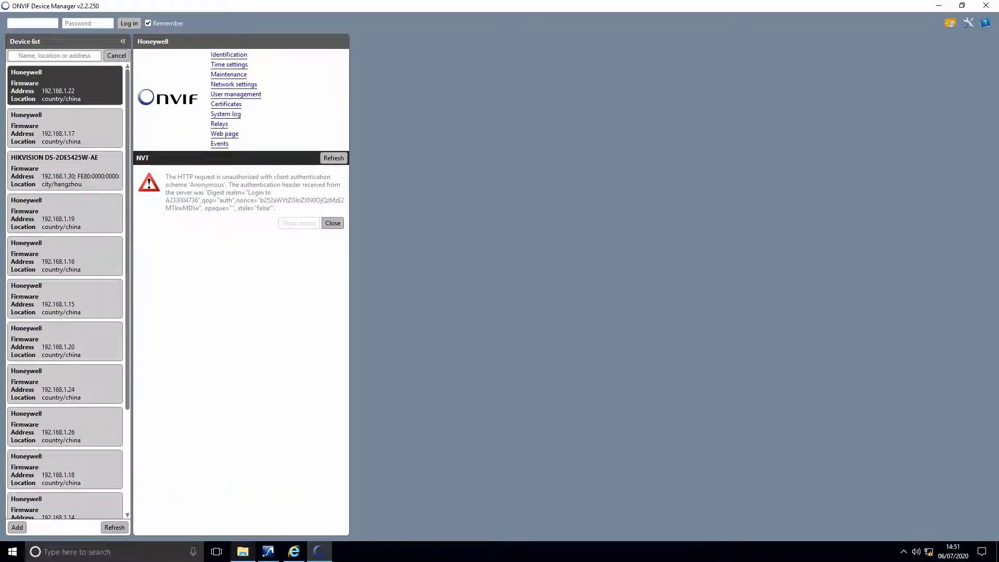
key("Down")
key("Down")
key("Down")
key("Down")
key("Down")
key("Down")
key("Down")
key("Down")
key("Down")
key("Down")
key("Down")
key("Down")
key("Up")
key("Up")
key("Up")
key("Up")
key("Up")
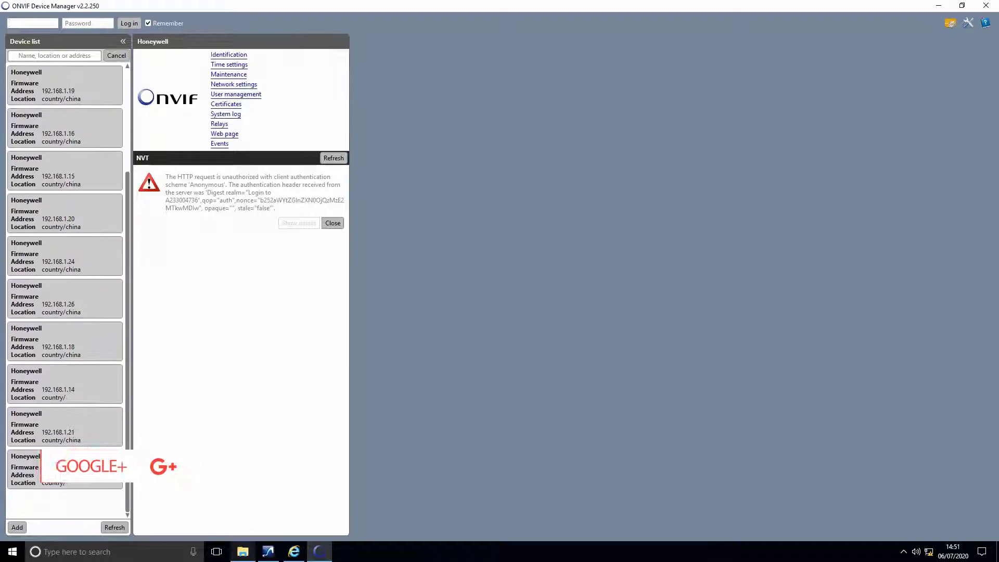
key("Up")
key("Up")
key("Up")
key("Up")
key("Up")
key("Up")
key("Down")
key("Down")
key("Down")
key("Down")
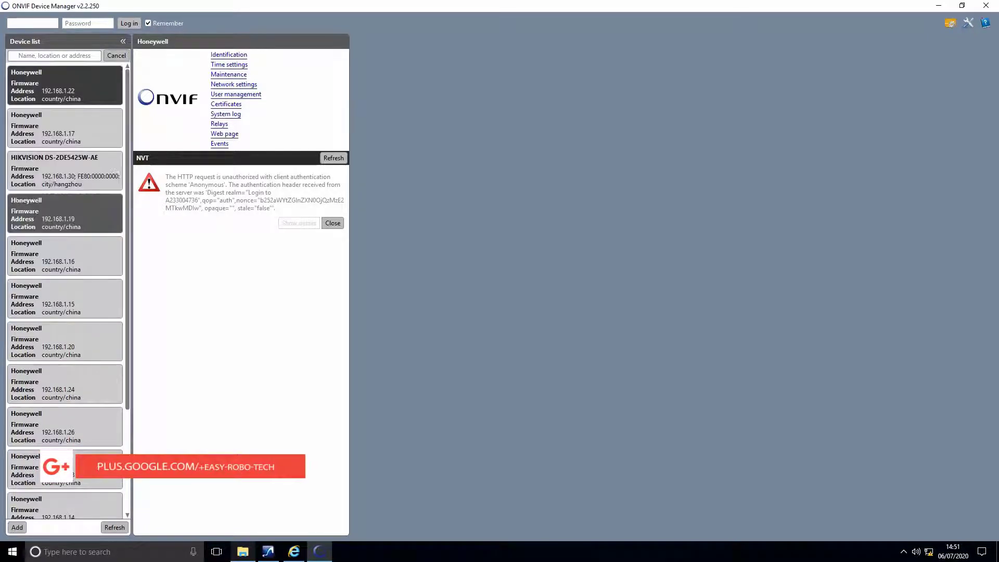
key("Down")
key("Down")
key("Down")
key("Down")
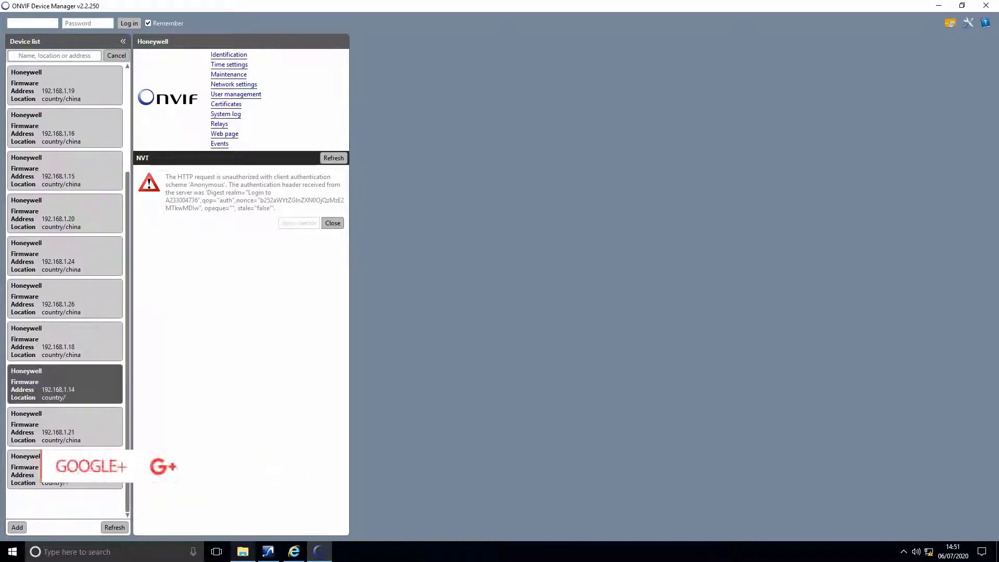
key("Down")
key("Up")
key("Up")
key("Up")
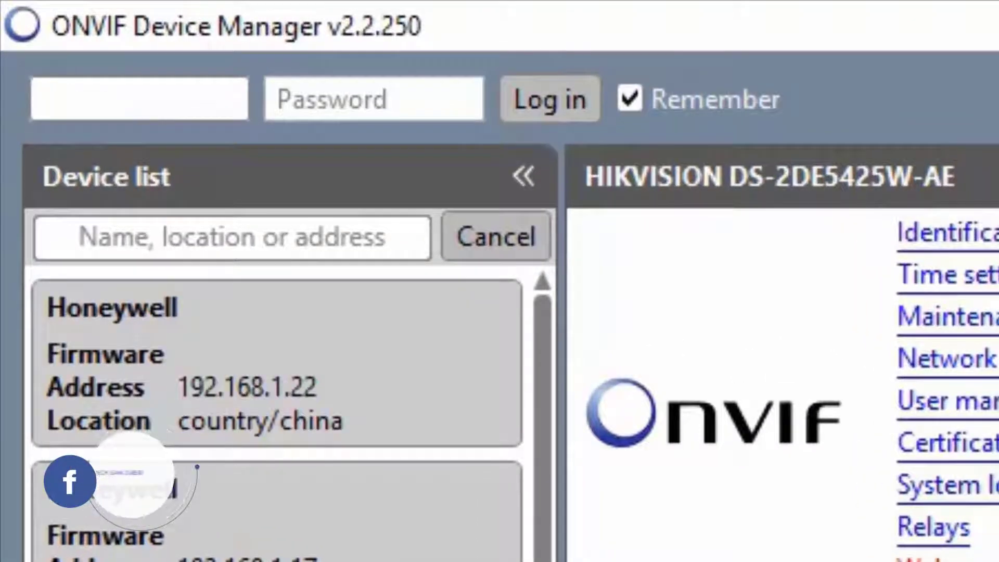
Log in to ONVIF Device Manager with the camera's username and password
type("admin")
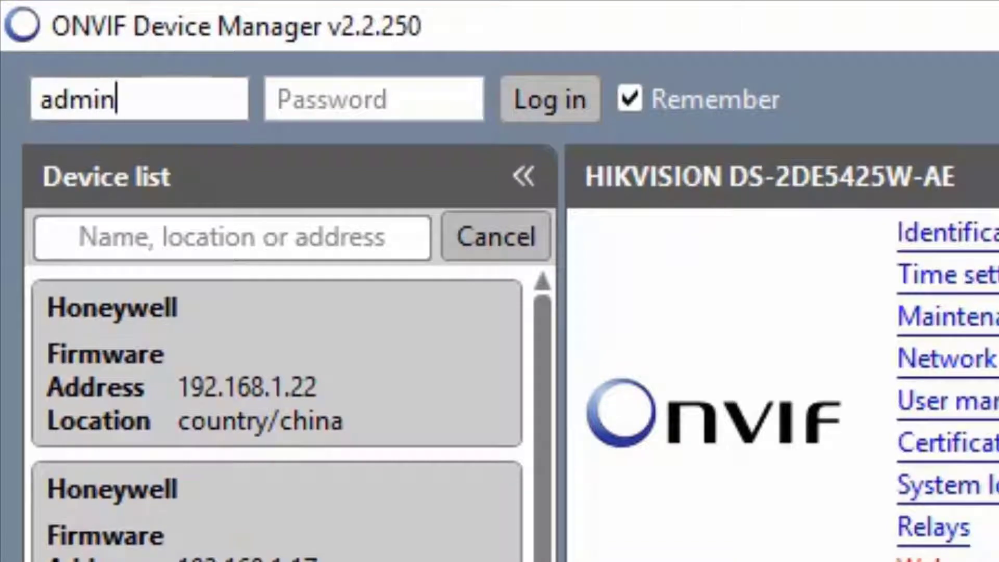
key("Tab")
type("123")
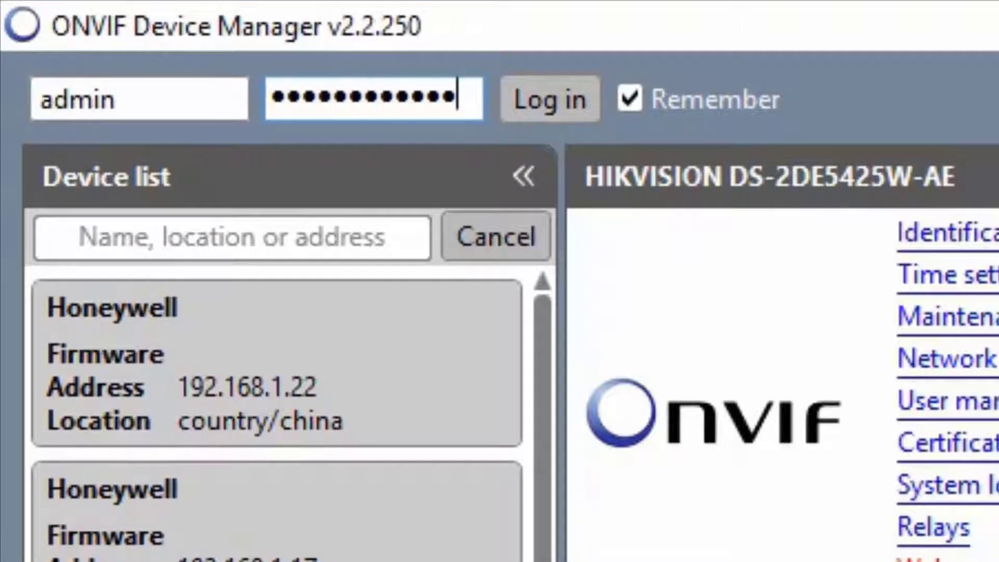
key("Return")
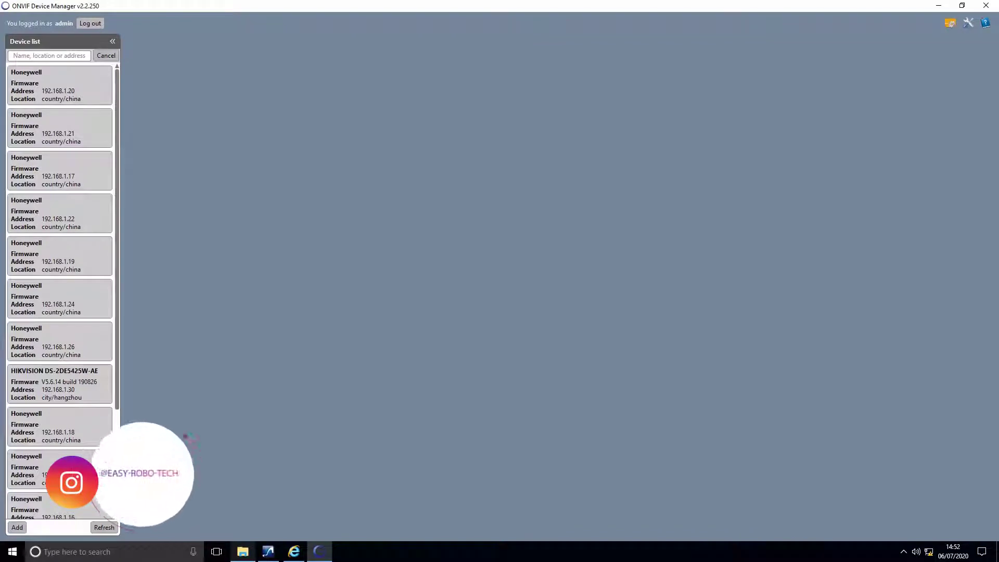
Open the HIKVISION DS-2DE5425W-AE camera from the discovered device list
scroll(59, 292, "down", 1)
left_click(59, 170)
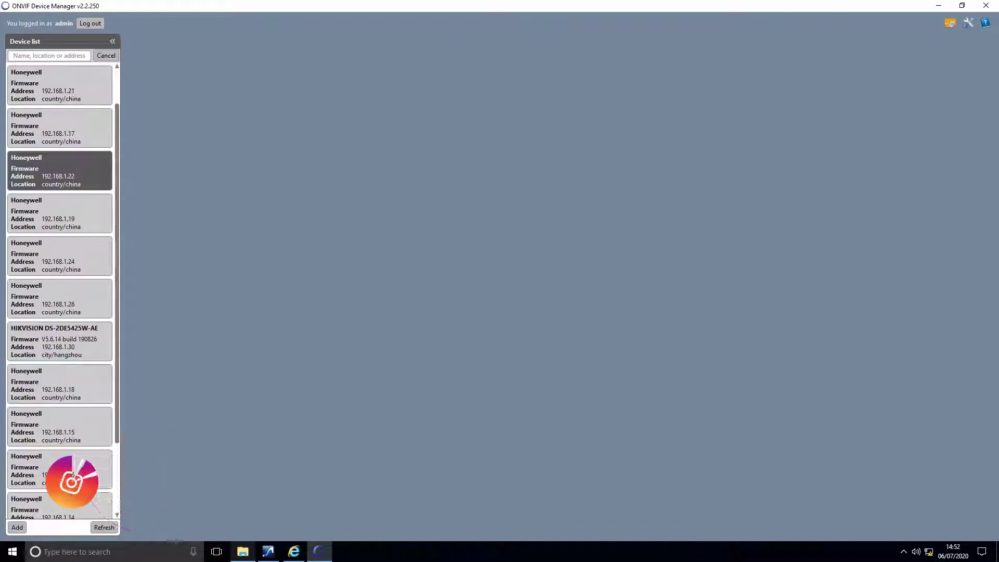
left_click(60, 341)
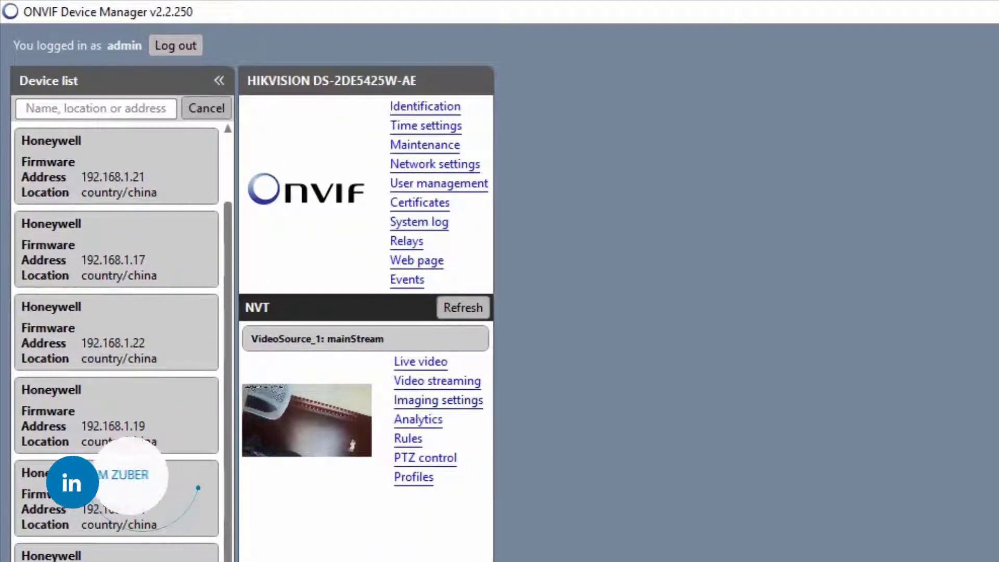
Open the HIKVISION camera's Live video view
left_click(420, 361)
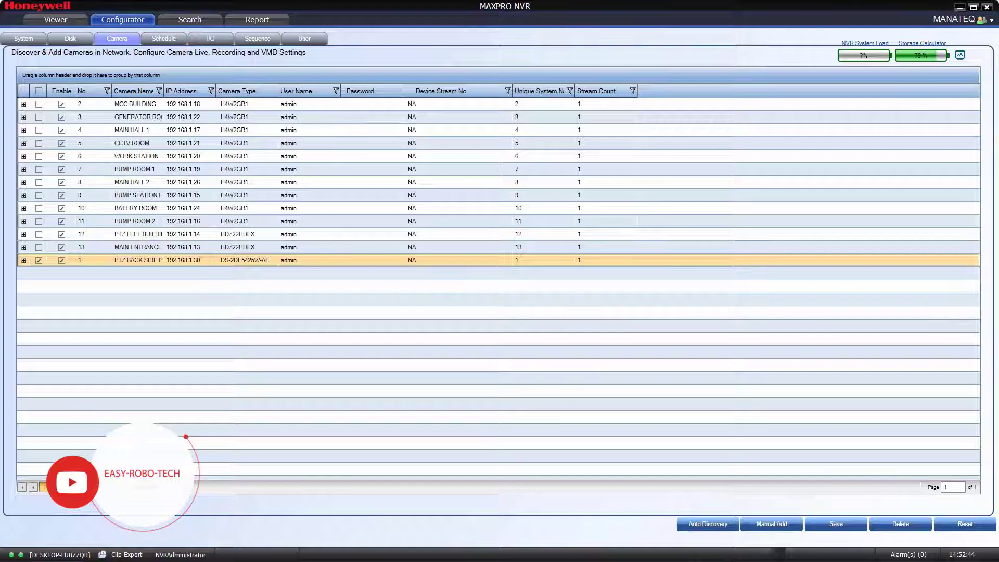
Delete the PTZ BACK SIDE PUMP camera (192.168.1.30) from the camera list
mouse_move(89, 260)
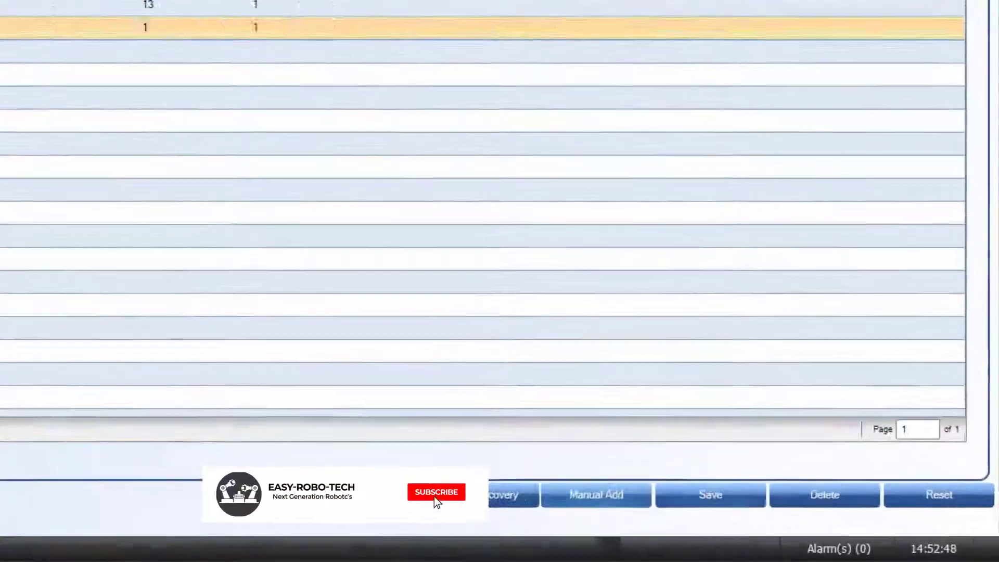
key("Delete")
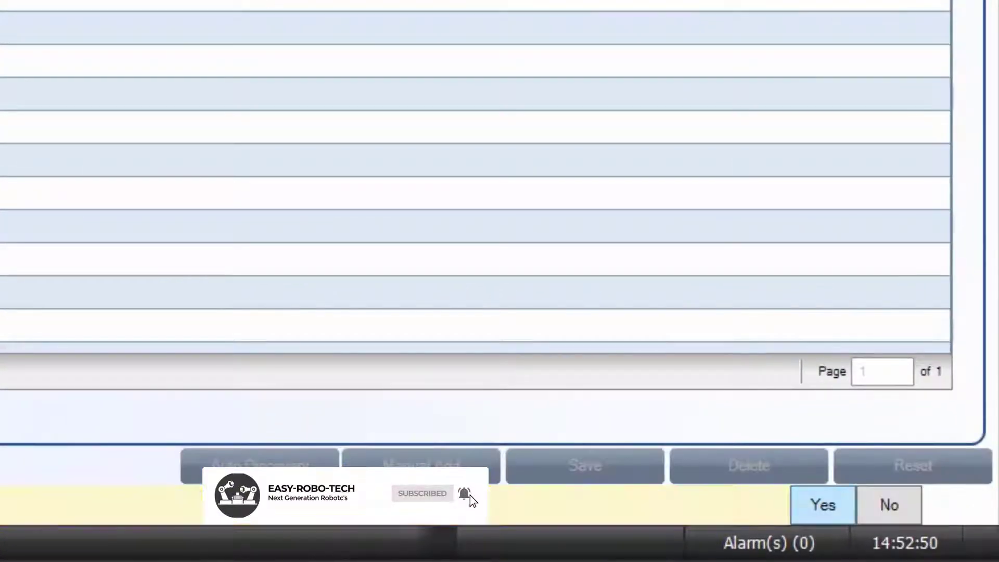
key("Return")
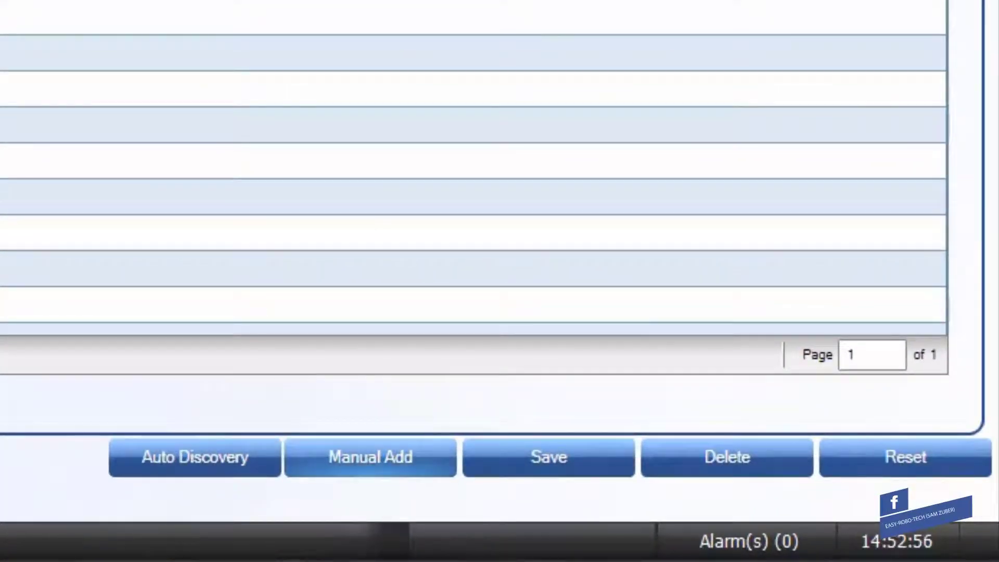
Manually add Camera1 as a Generic-RTSP camera with user name admin and the camera password
left_click(370, 457)
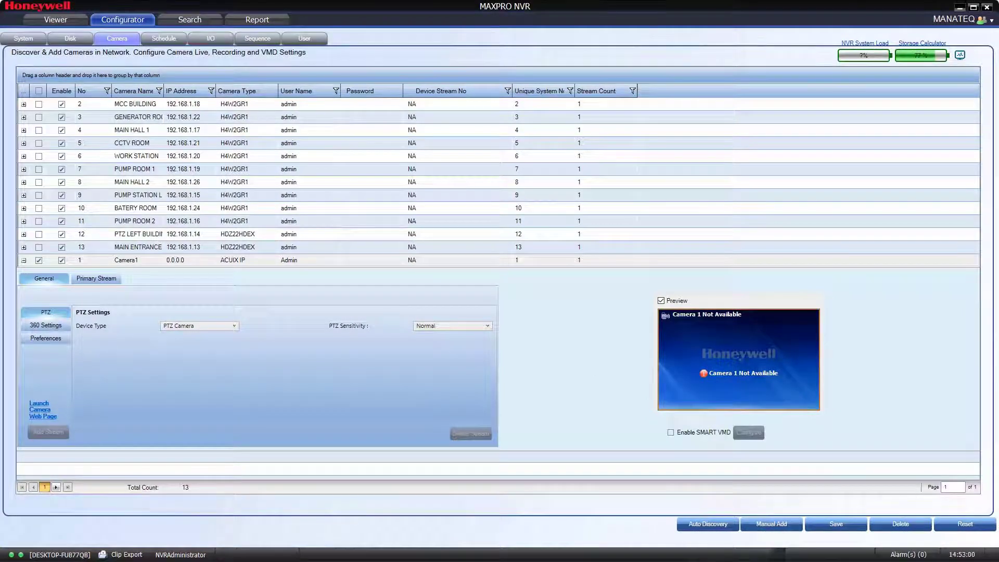
left_click(244, 260)
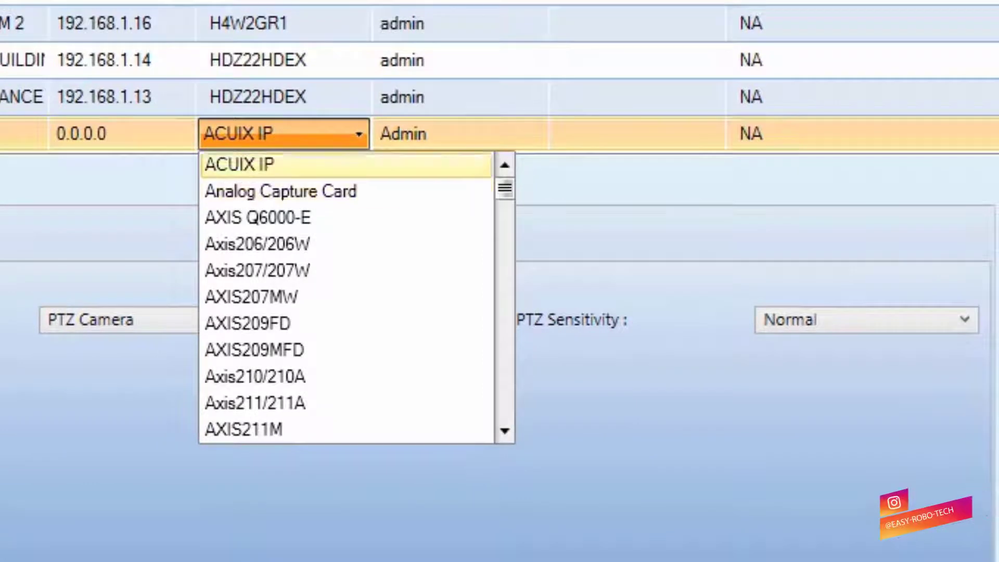
scroll(346, 191, "down", 15)
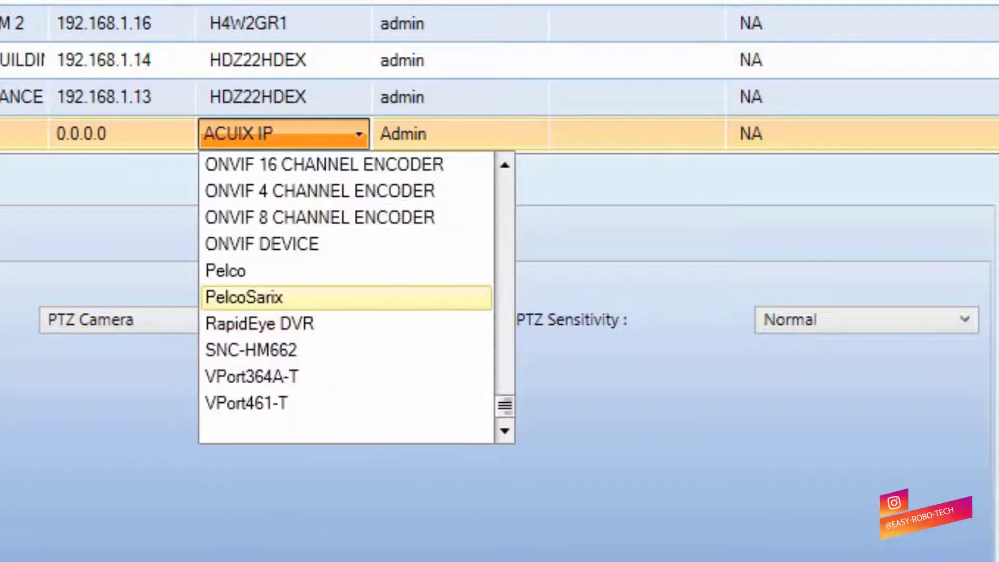
scroll(346, 297, "up", 10)
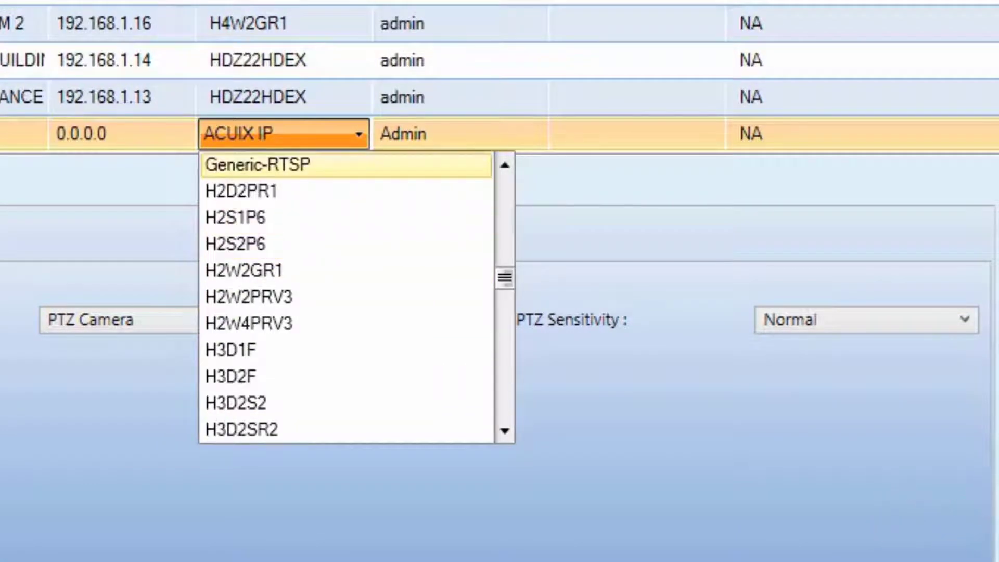
left_click(346, 165)
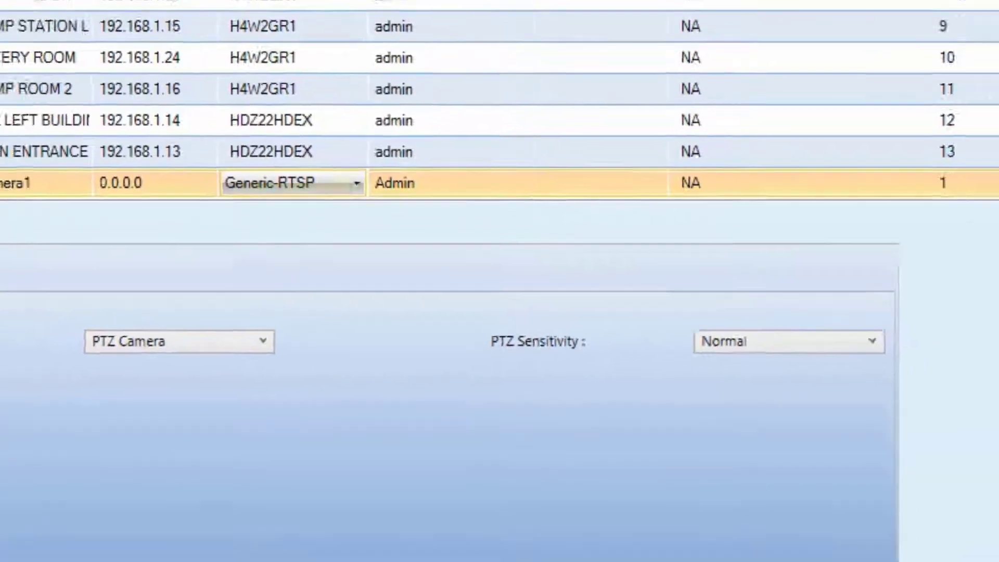
left_click(403, 134)
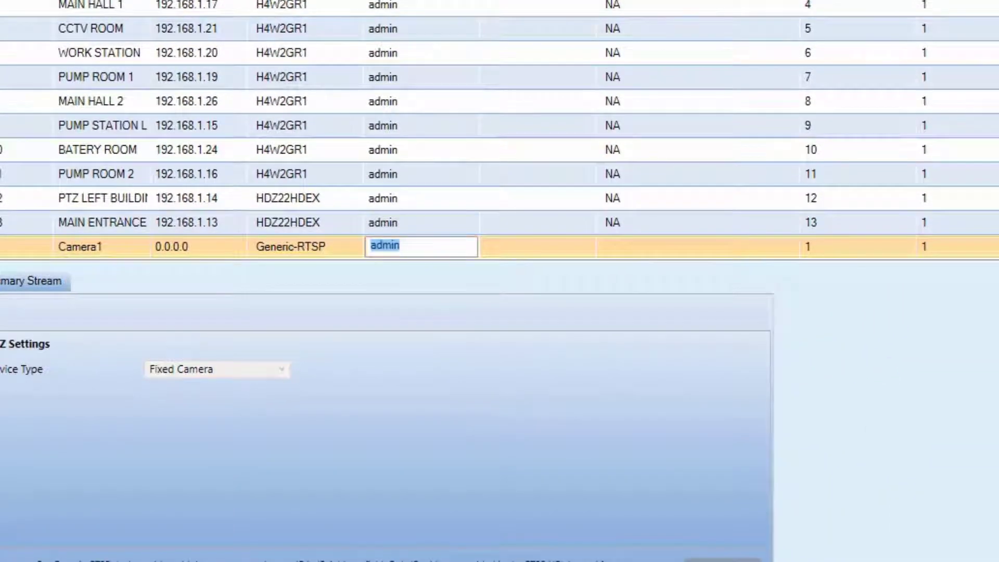
key("Tab")
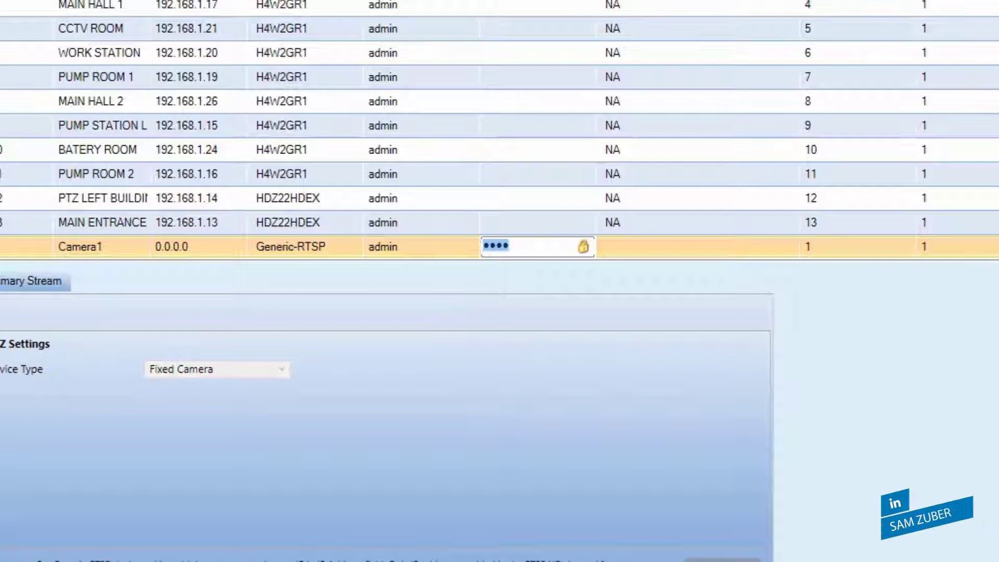
type("12345678")
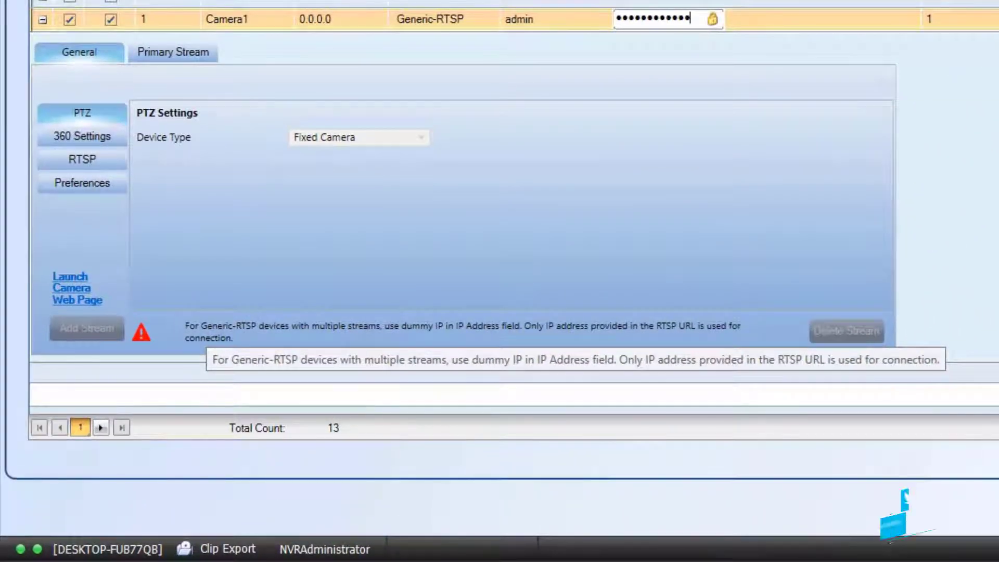
Paste rtsp://192.168.1.30:554/Streaming/Channels/101 stream URL into Camera1's RTSP settings
left_click(83, 159)
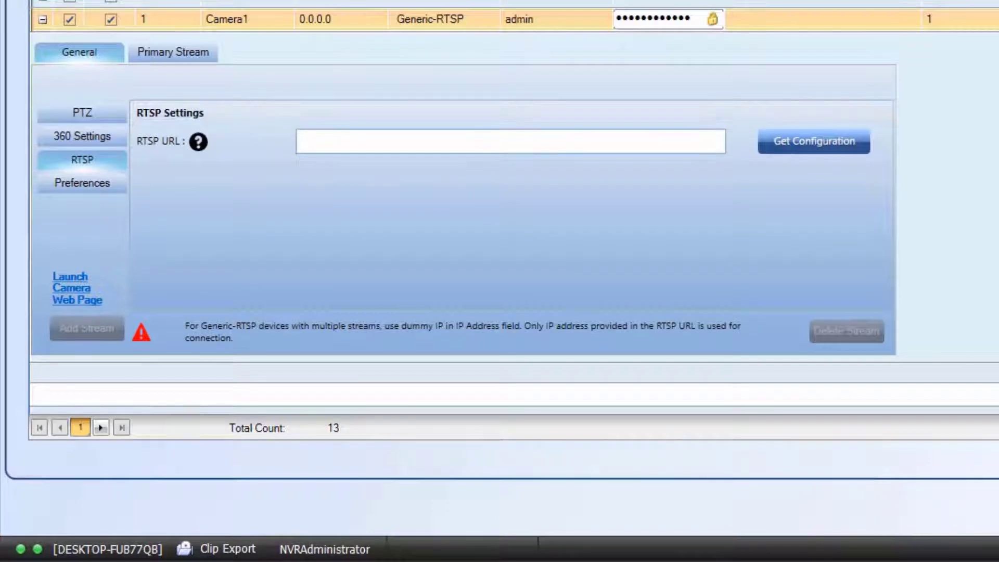
type("rtsp://192.168.1.30:554/Streaming/Channels/101?transportmode=unicast&profile=Profile_1")
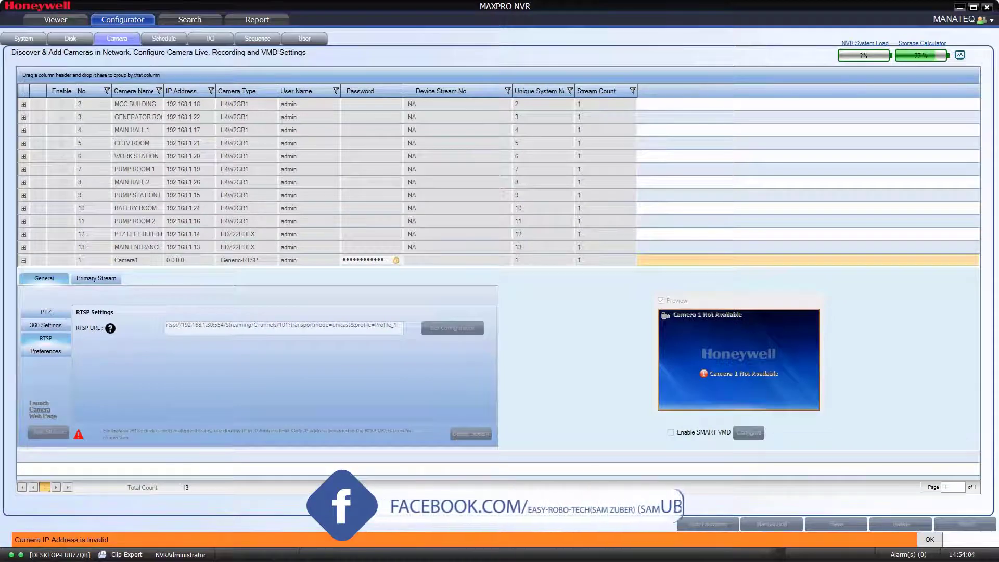
Dismiss the invalid IP warning and set Camera1's IP address to 192.168.1.30
key("Return")
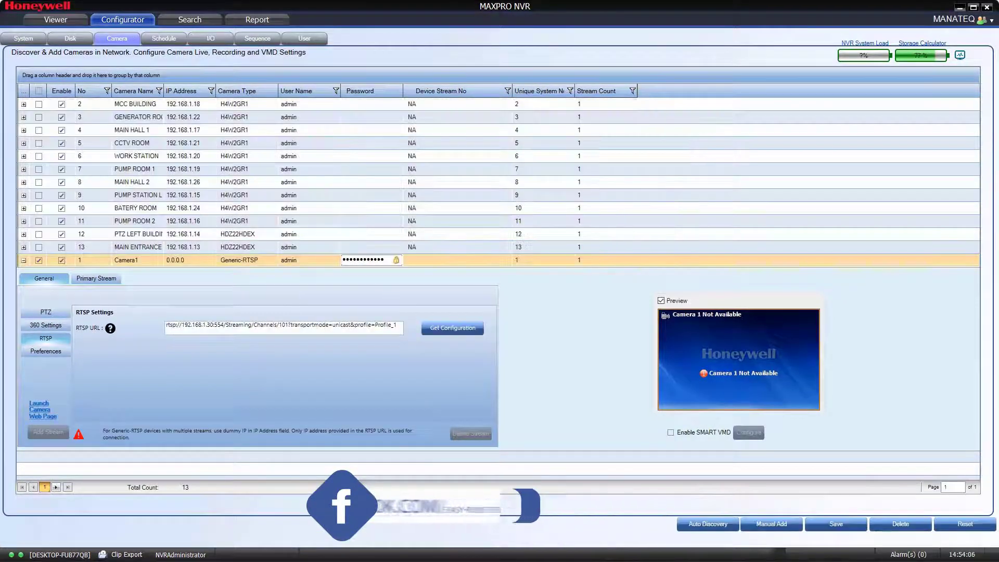
left_click(176, 259)
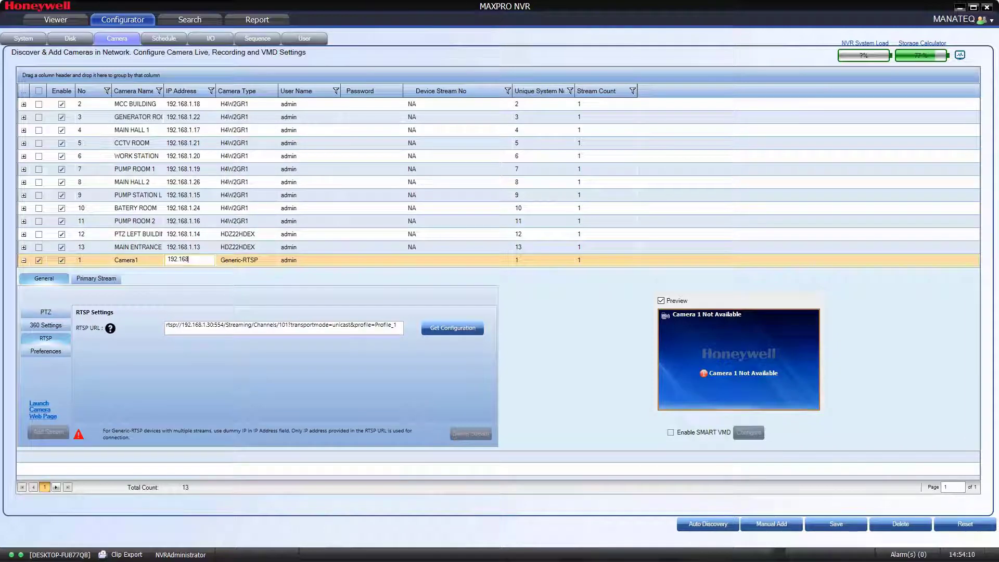
type("192.168.1.30")
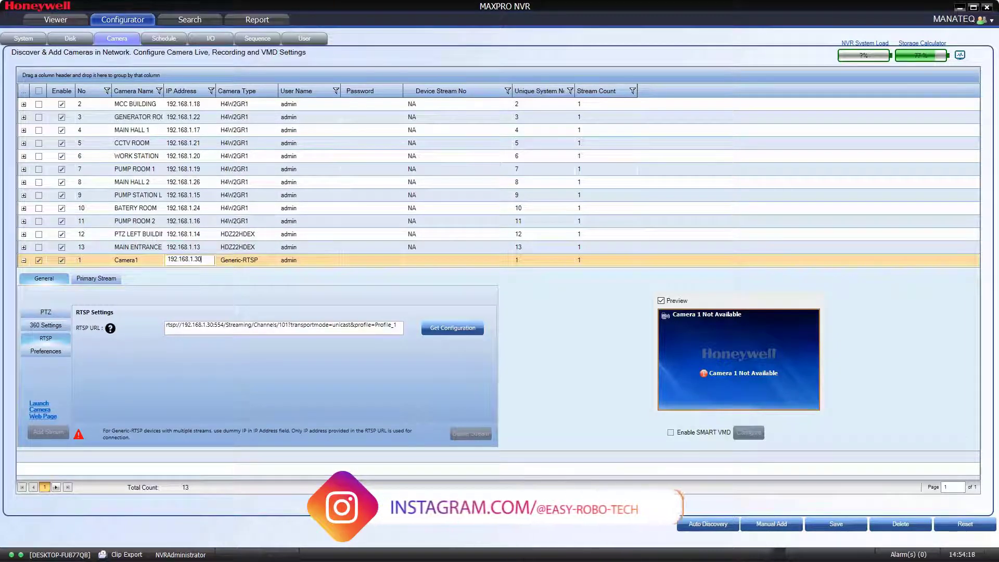
key("shift+Tab")
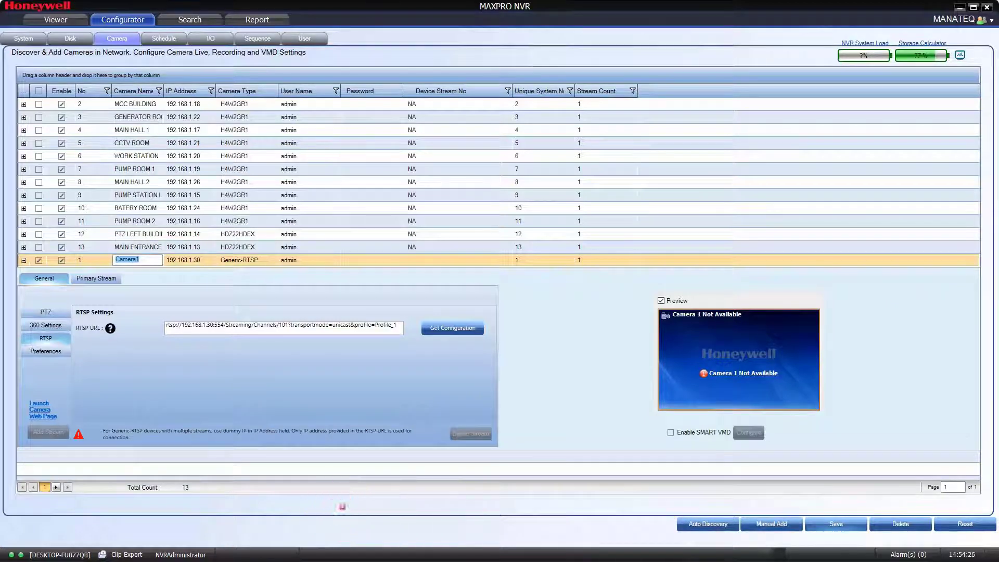
key("Return")
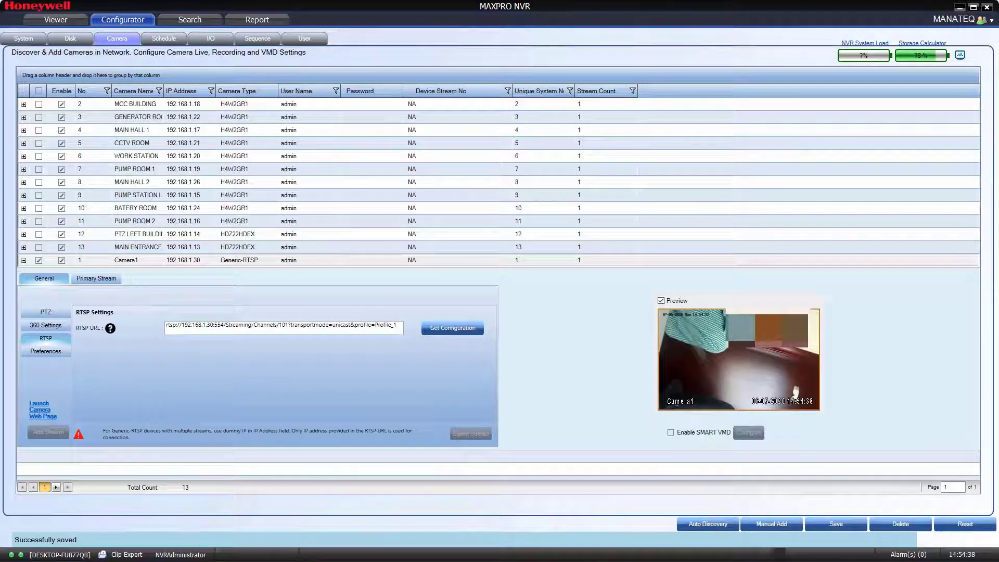
Review Camera1's PTZ settings, then collapse its detail panel
left_click(46, 312)
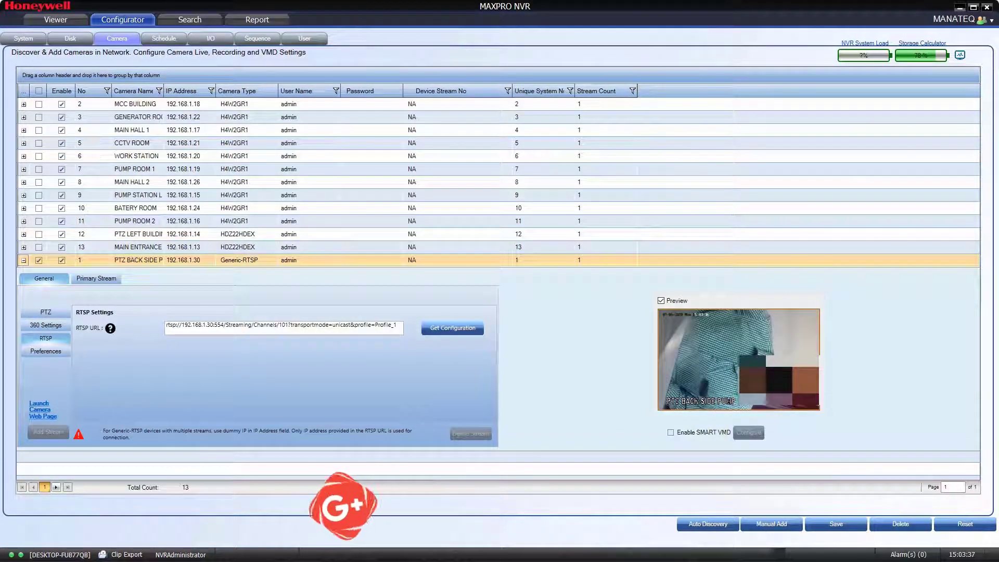
left_click(23, 260)
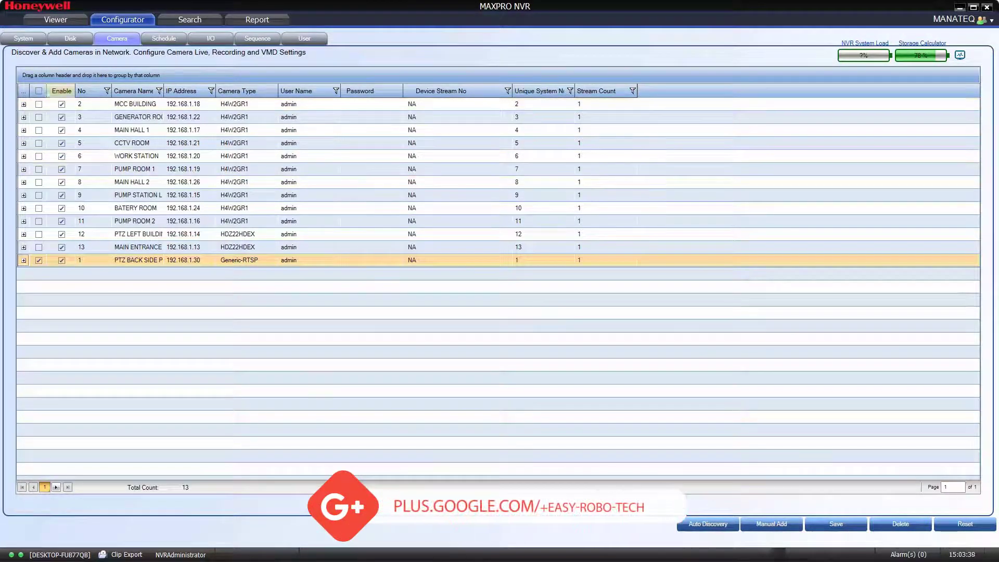